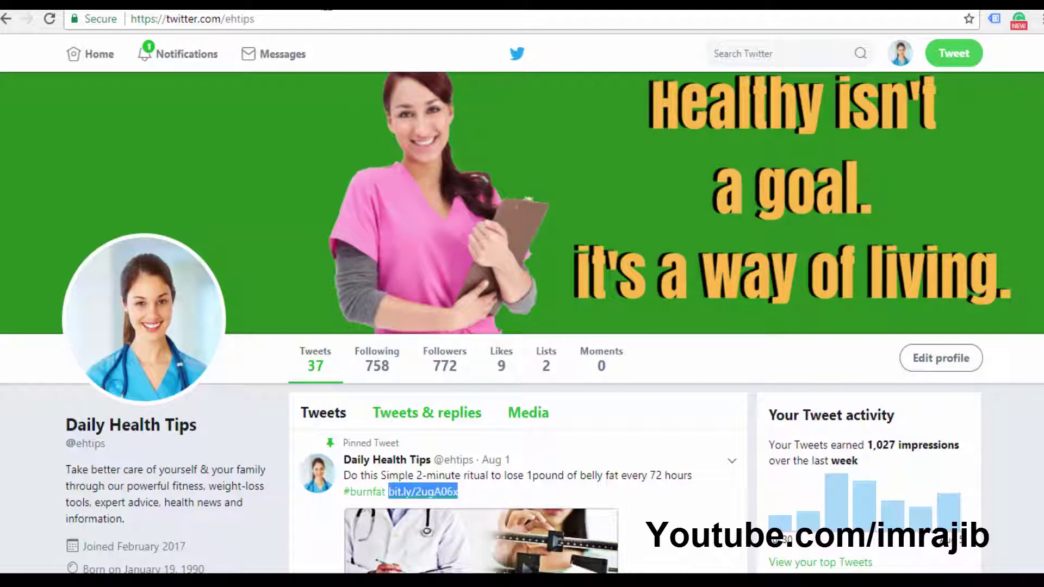
- Open bitly.com in a new browser tab
key(ctrl+t)
text(bitly)
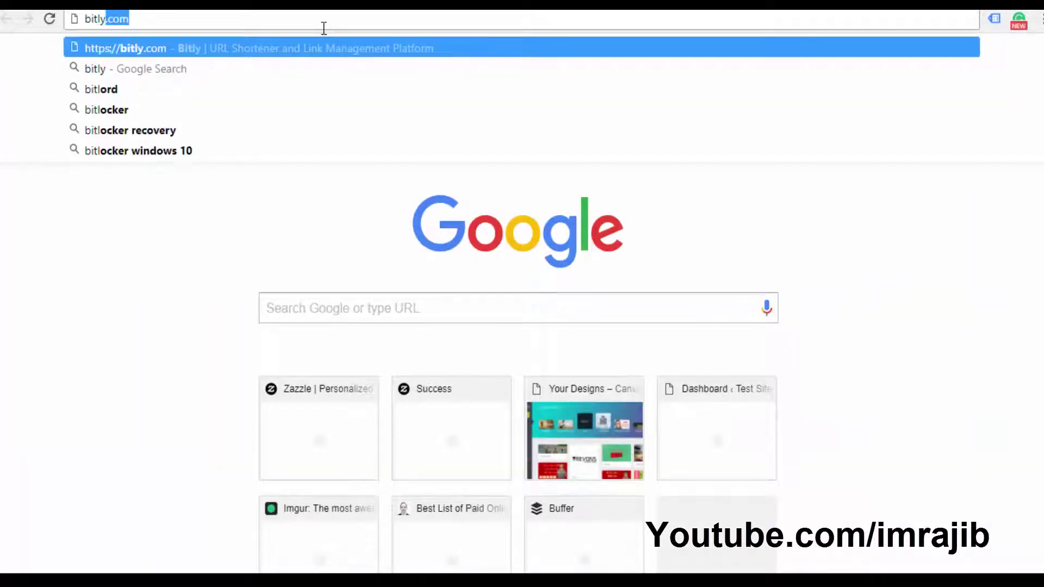
text(.com)
key(Return)
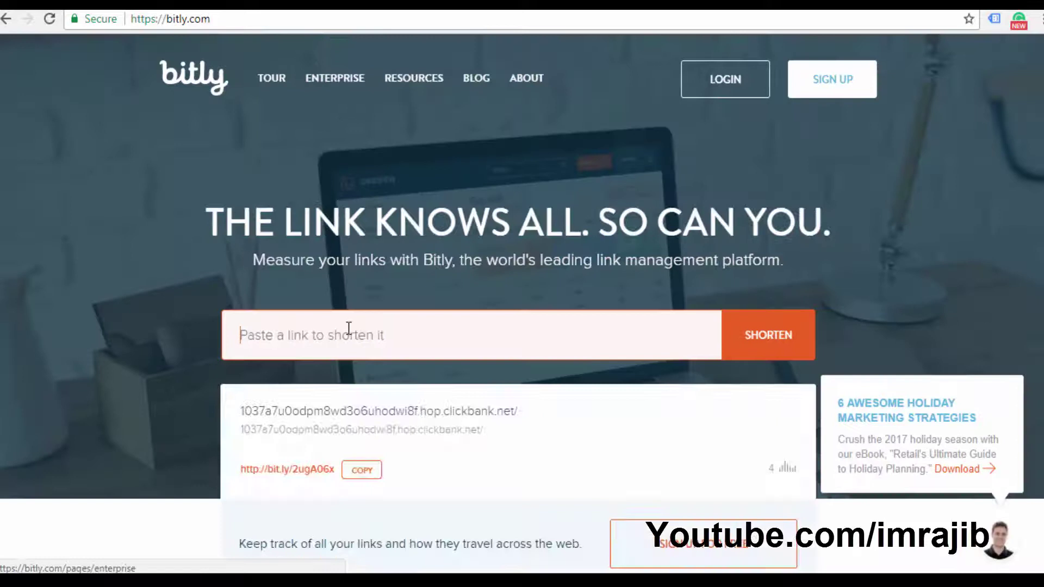
right_click(349, 330)
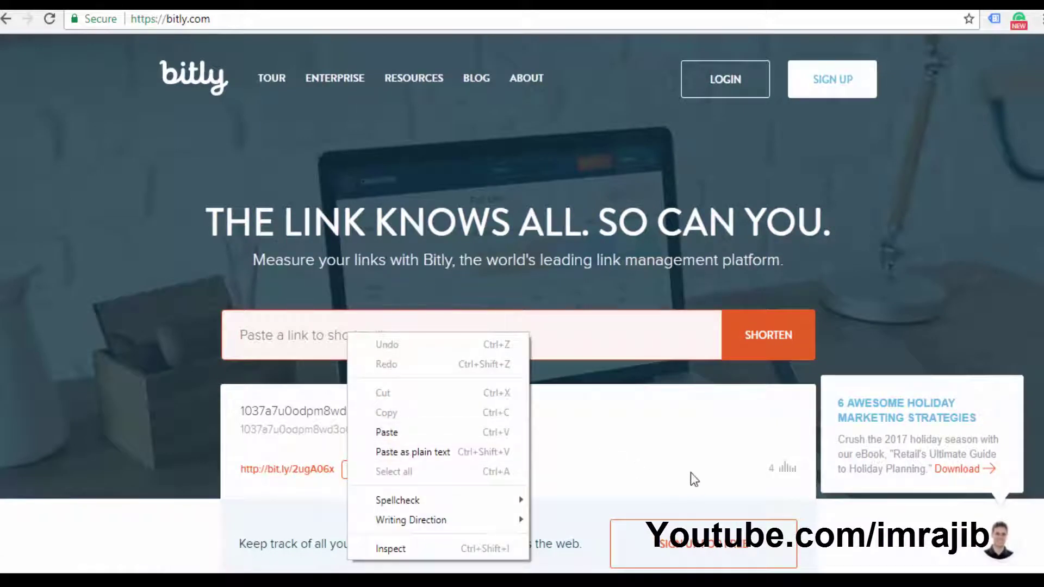
click(780, 408)
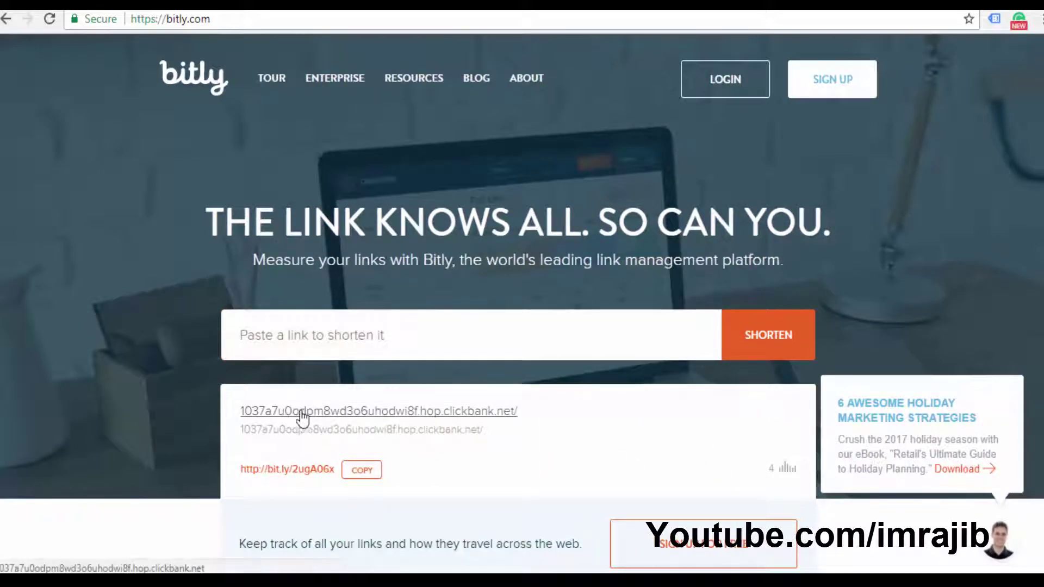
click(365, 471)
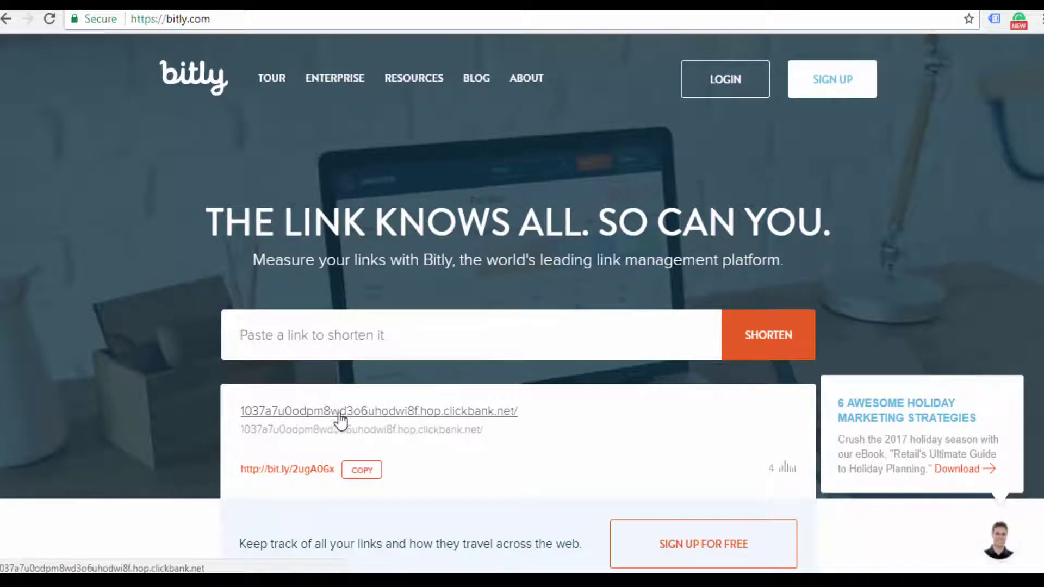
right_click(351, 330)
click(391, 429)
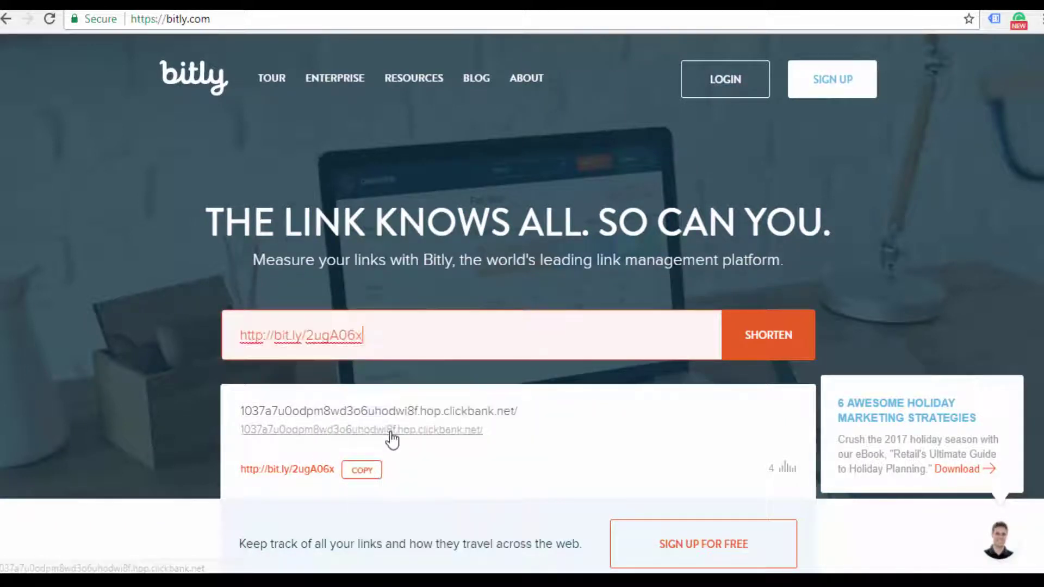
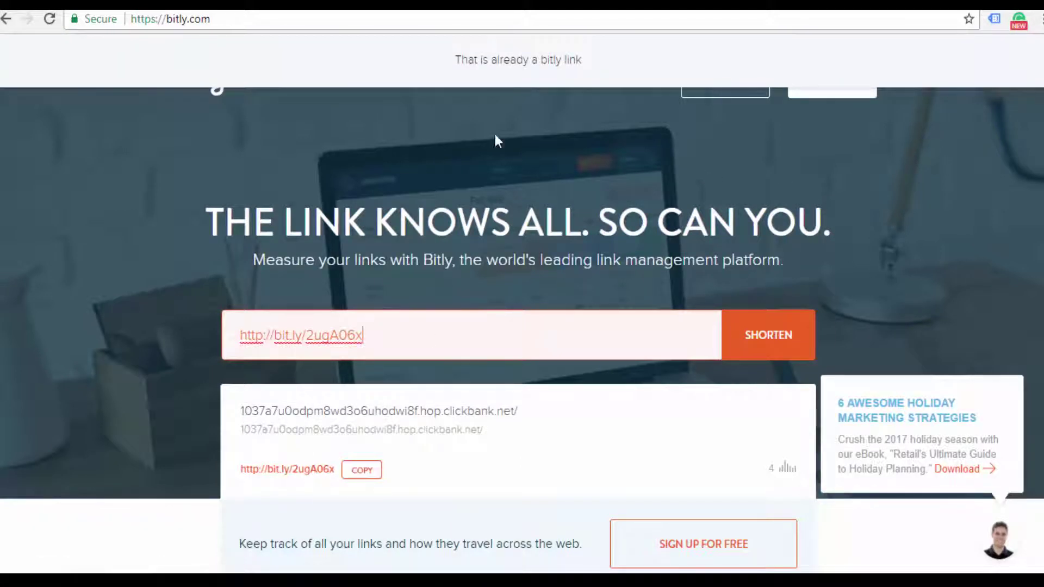
- Replace the entry in the link field with the copied hop.clickbank.net address, and copy its shortened bit.ly link
click(352, 474)
right_click(256, 414)
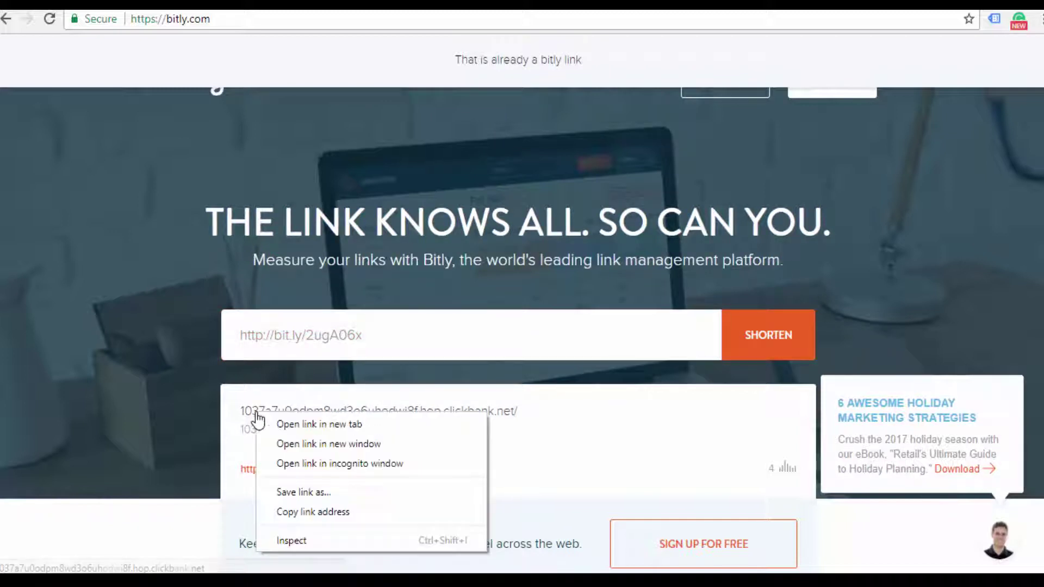
click(288, 511)
drag(419, 326, 216, 326)
right_click(257, 330)
click(327, 400)
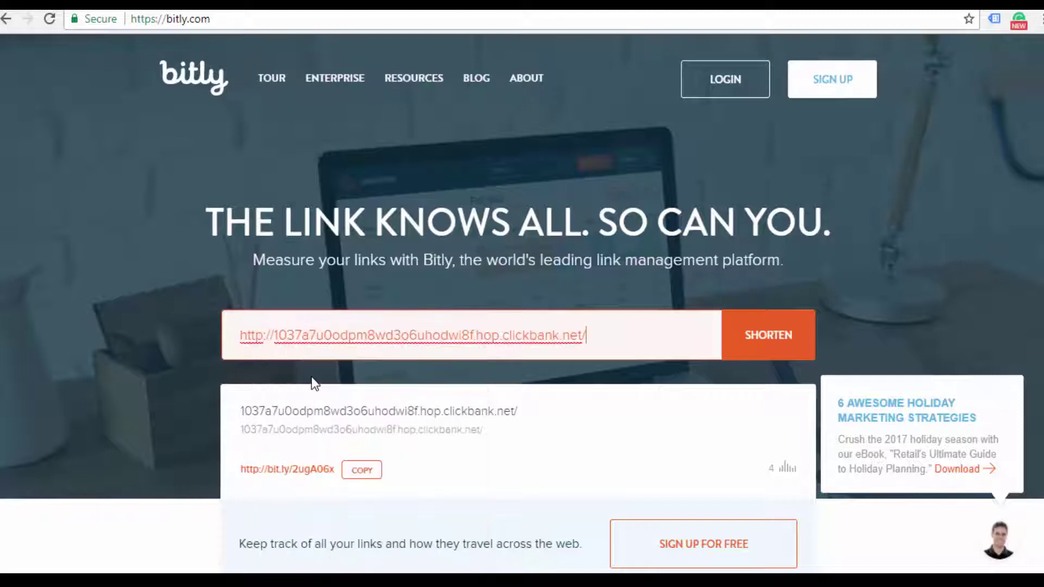
click(369, 472)
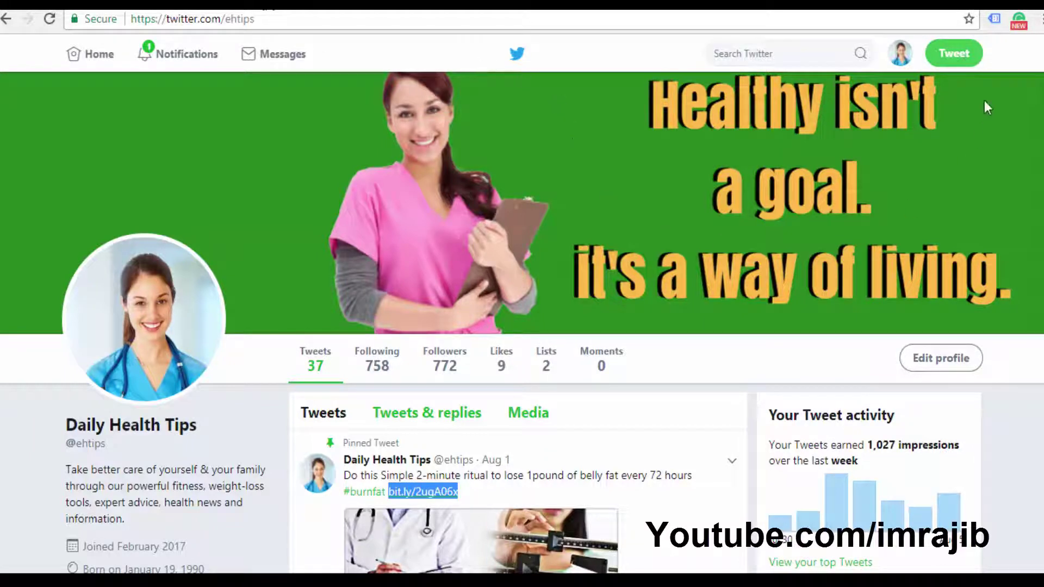
click(955, 67)
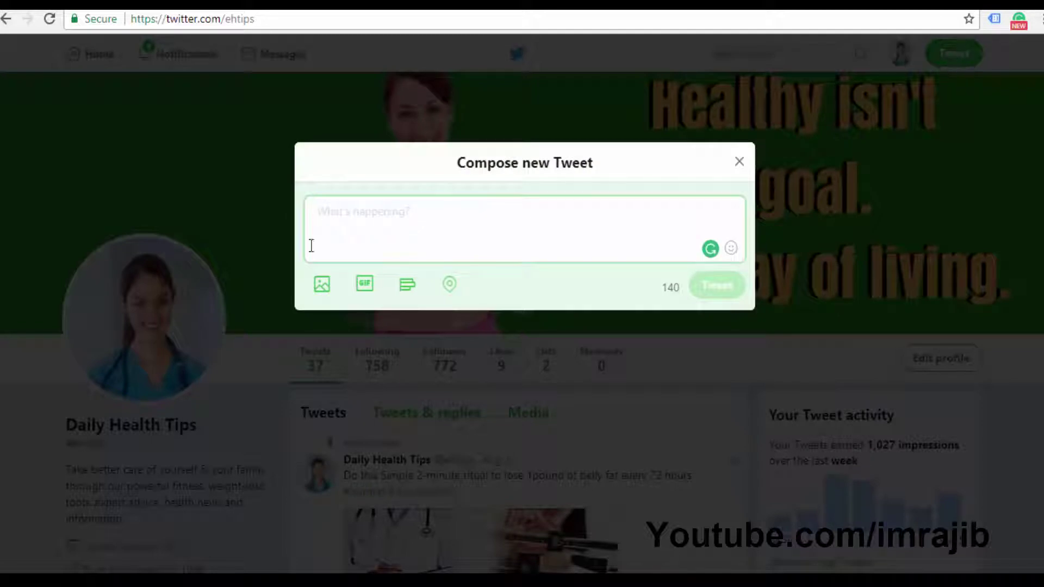
right_click(337, 206)
click(348, 305)
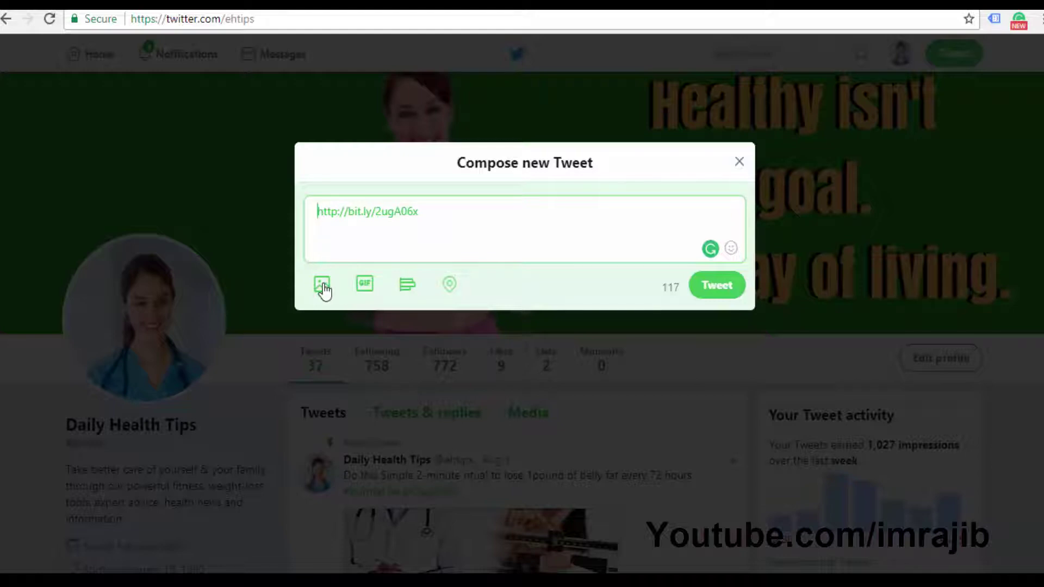
click(322, 283)
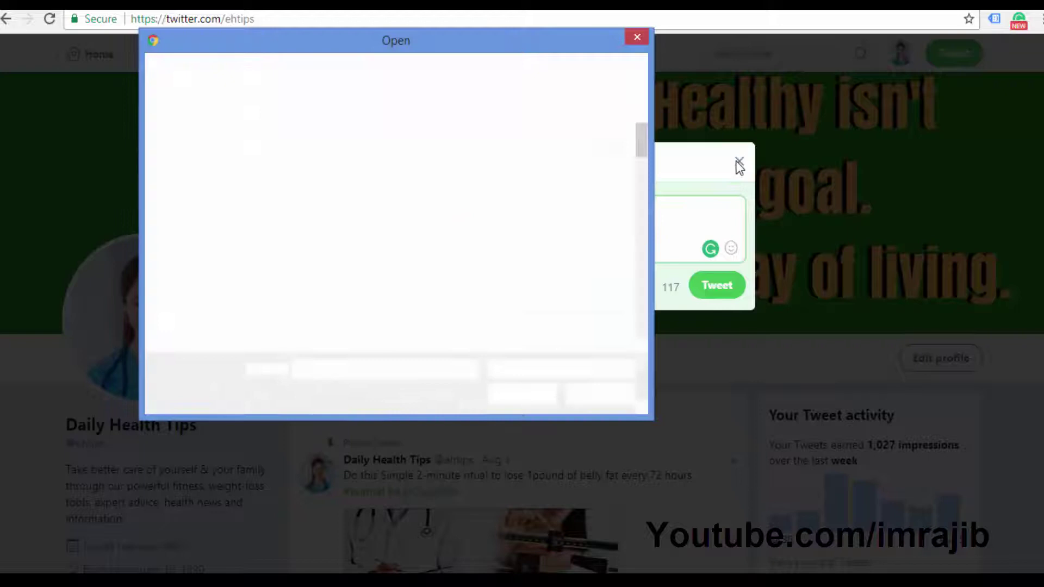
click(636, 38)
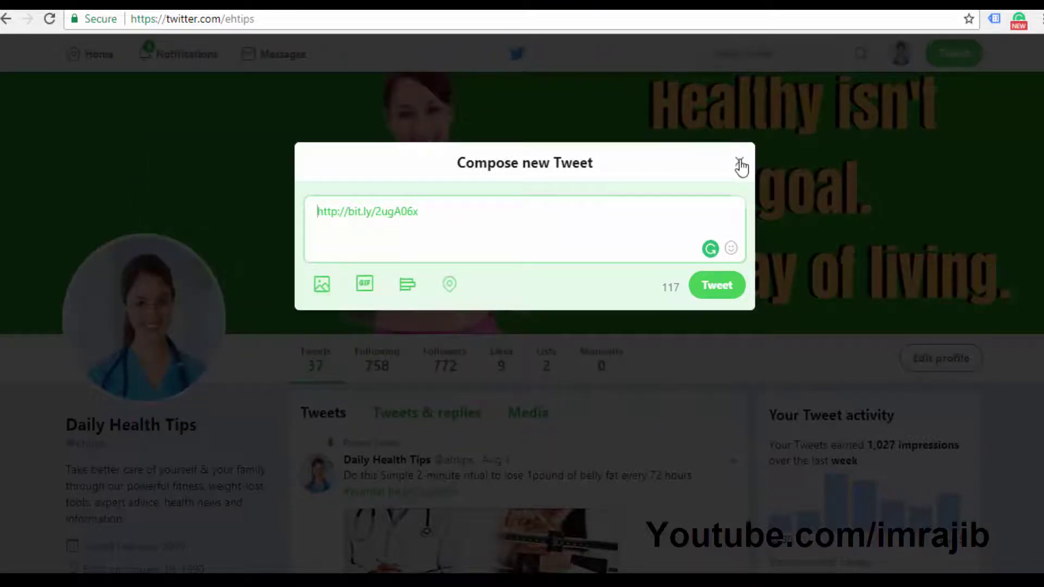
click(740, 163)
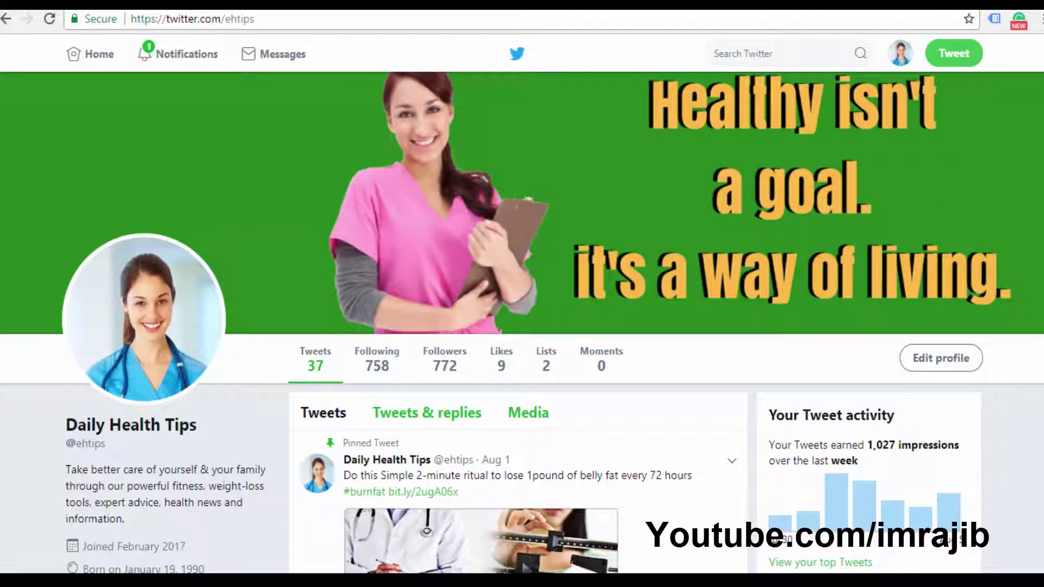
scroll(1038, 109, down, 3)
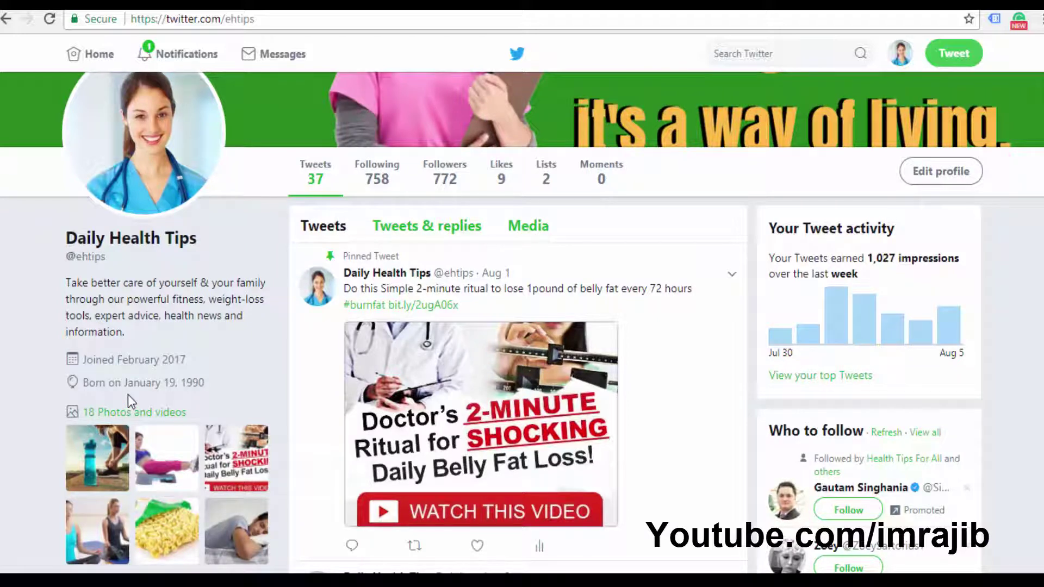
mouse_move(131, 383)
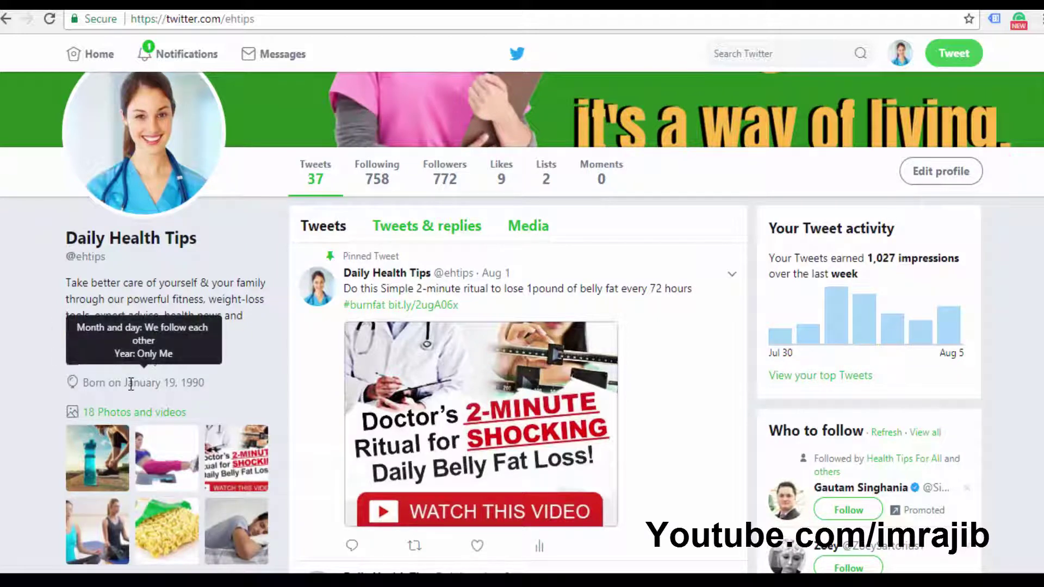
click(927, 179)
scroll(205, 457, down, 9)
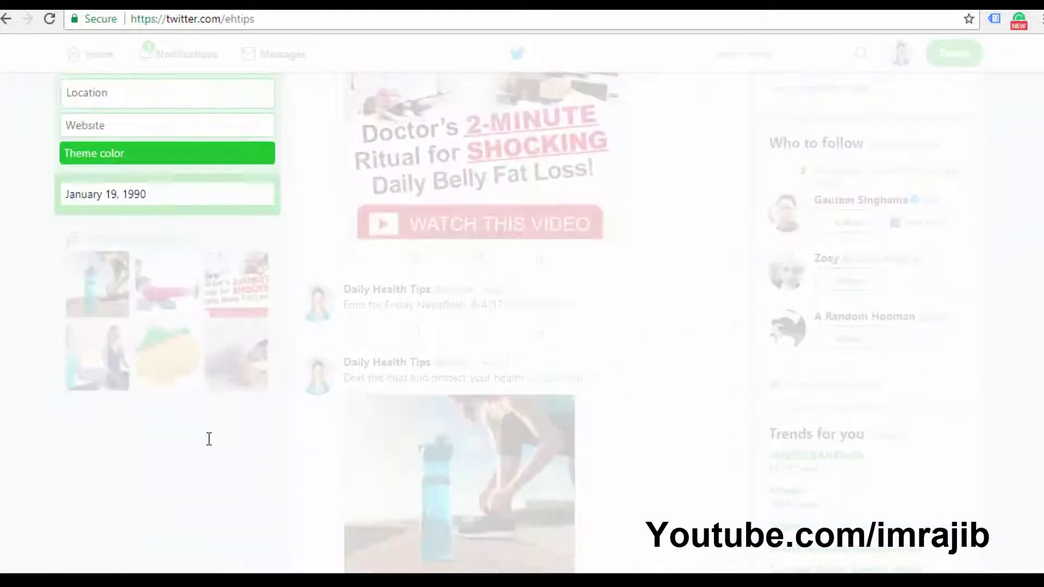
click(117, 115)
right_click(117, 118)
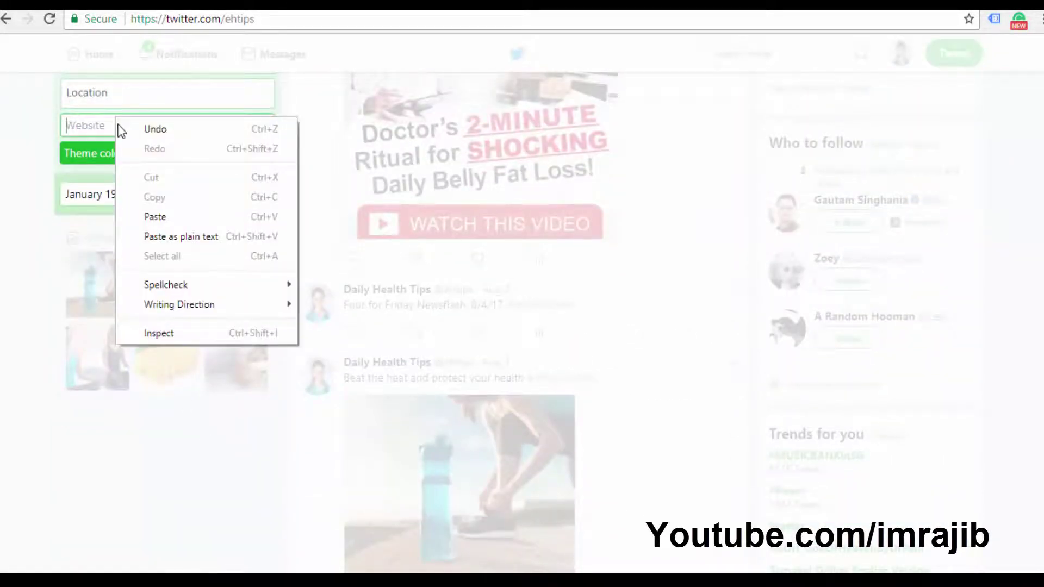
click(155, 217)
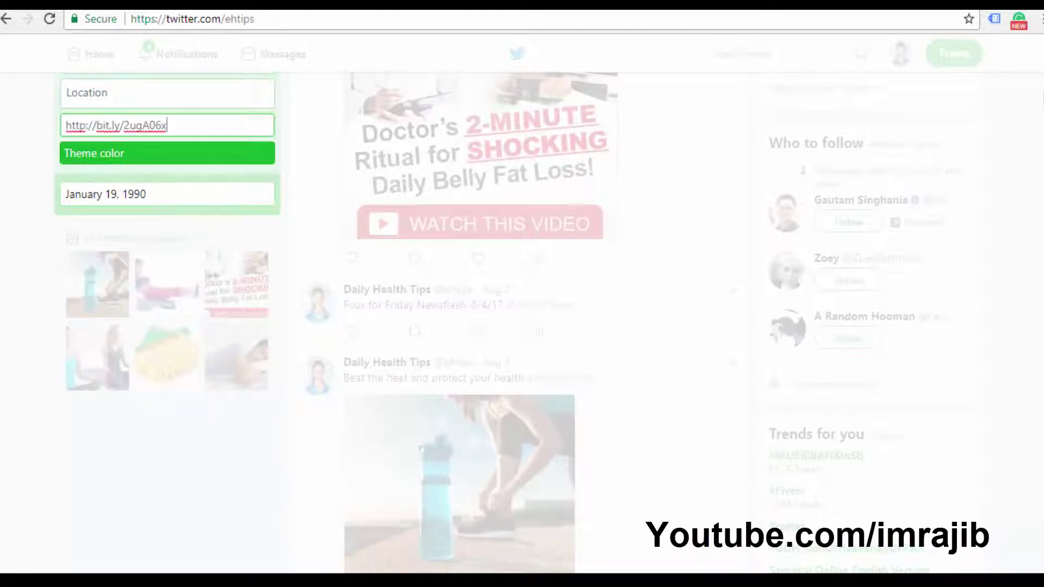
scroll(275, 427, up, 5)
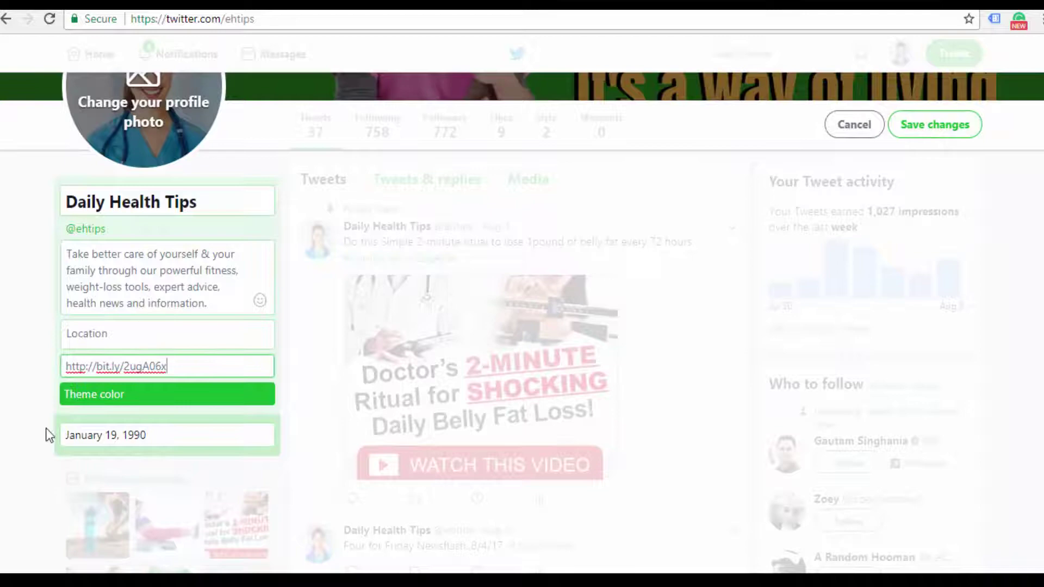
click(865, 131)
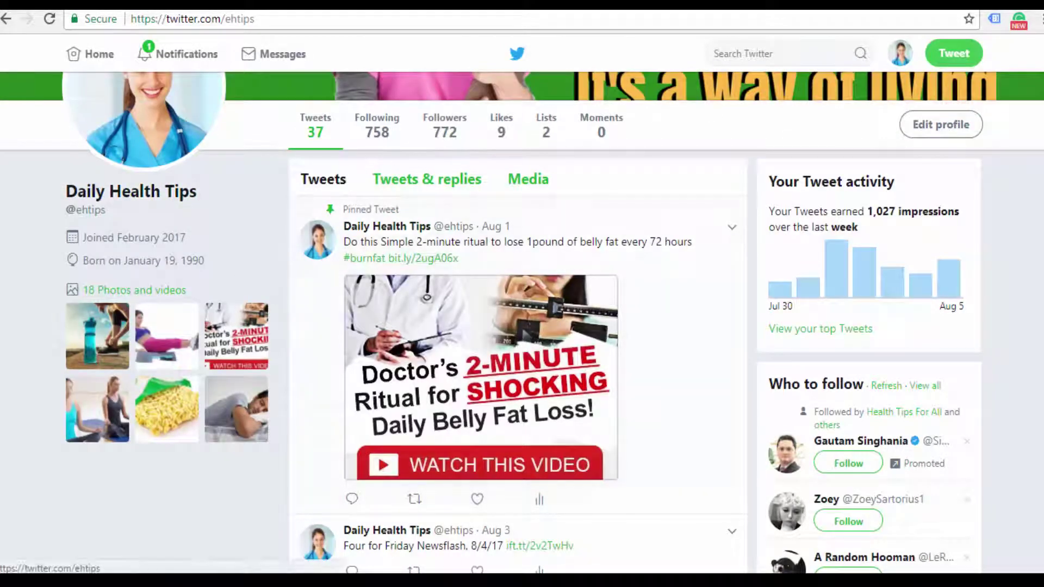
- Open the bit.ly/2ugA06x link from the pinned tweet in a new tab and switch to that page
scroll(516, 326, down, 9)
scroll(517, 326, up, 13)
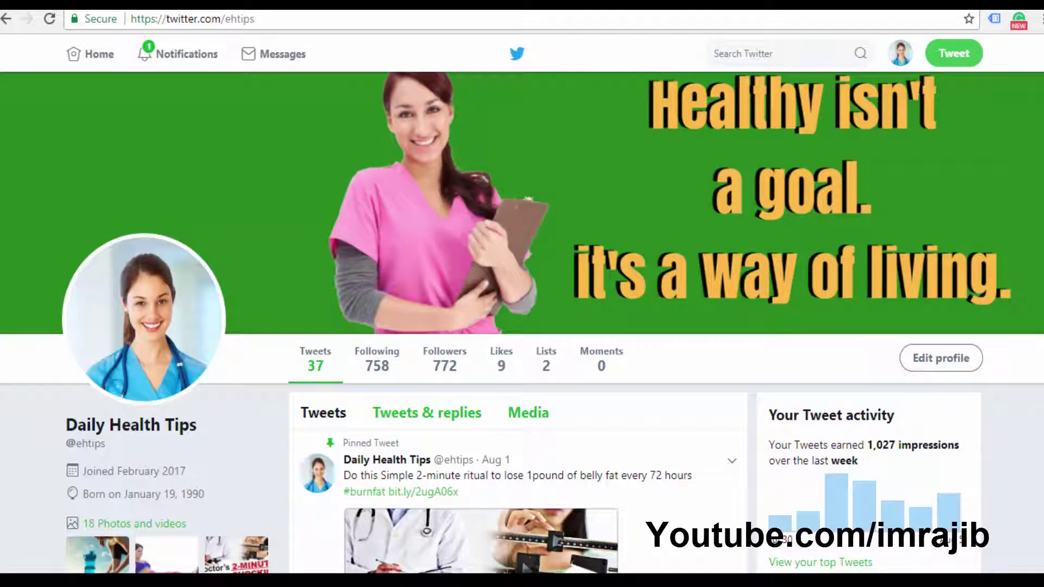
scroll(522, 321, down, 4)
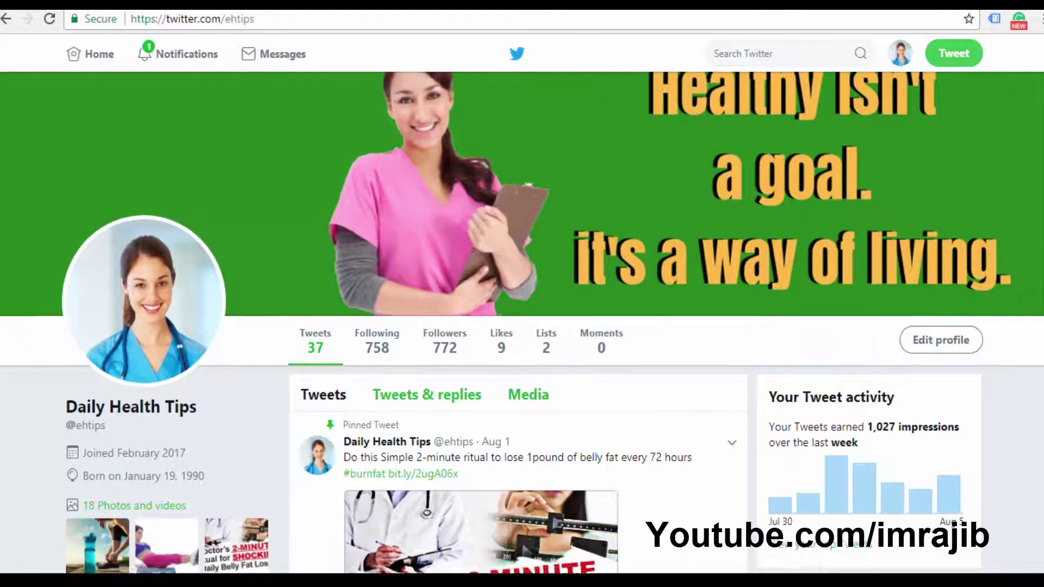
scroll(522, 320, down, 1)
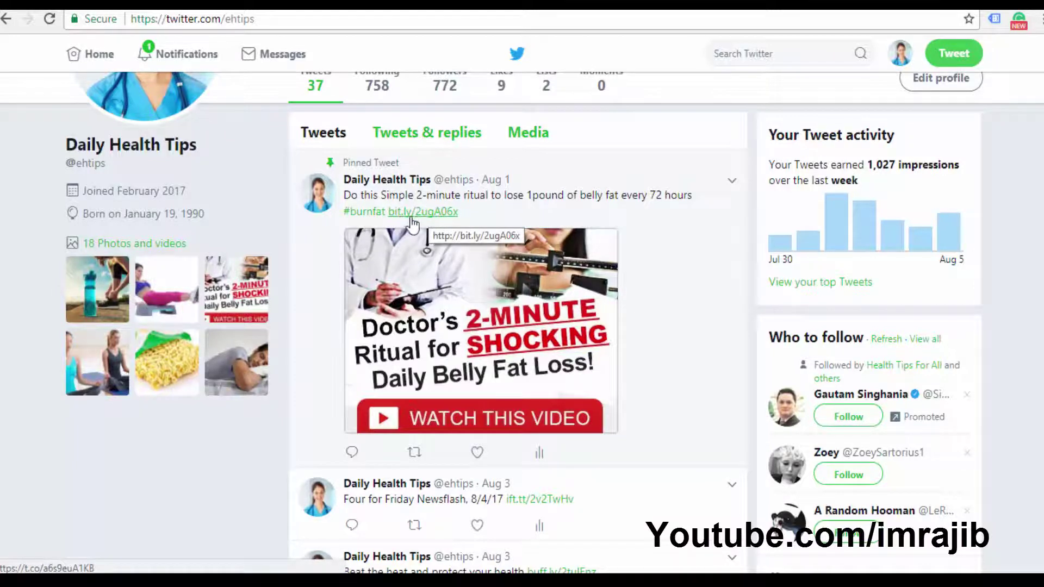
right_click(433, 212)
click(450, 221)
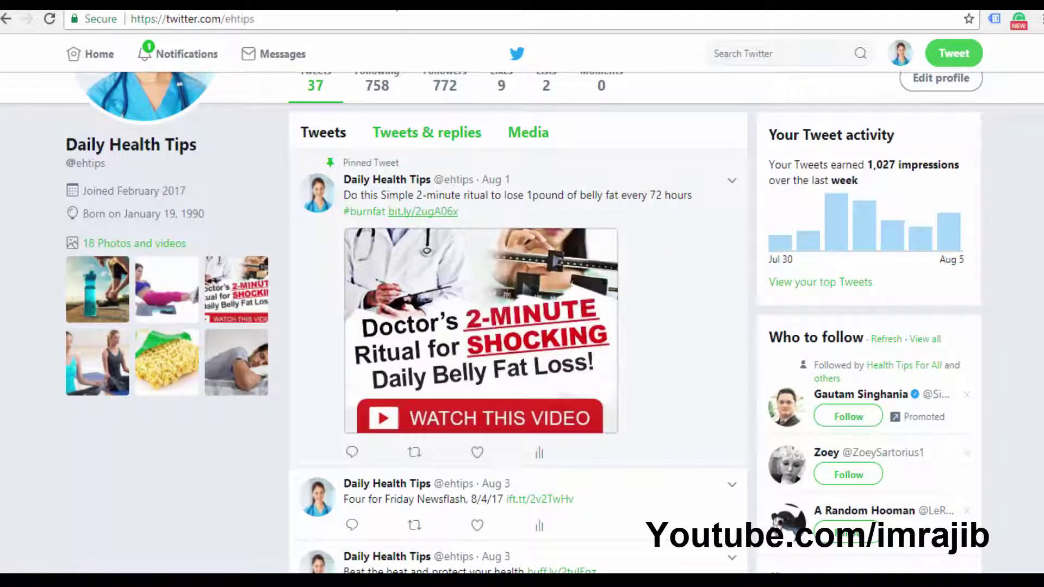
click(393, 6)
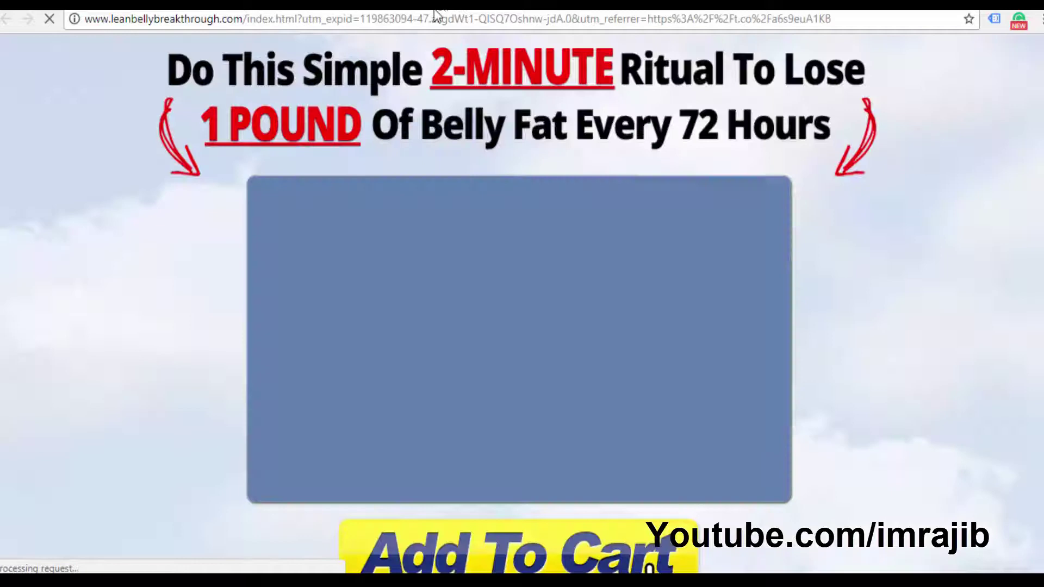
- Pause the video on the sales page and close its tab to return to the Twitter profile
click(427, 393)
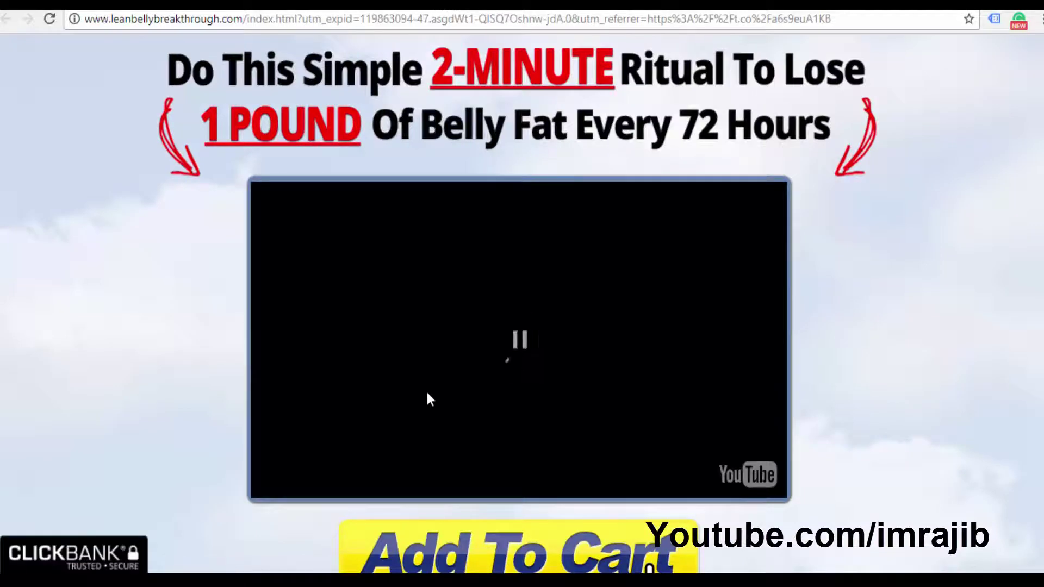
mouse_move(430, 4)
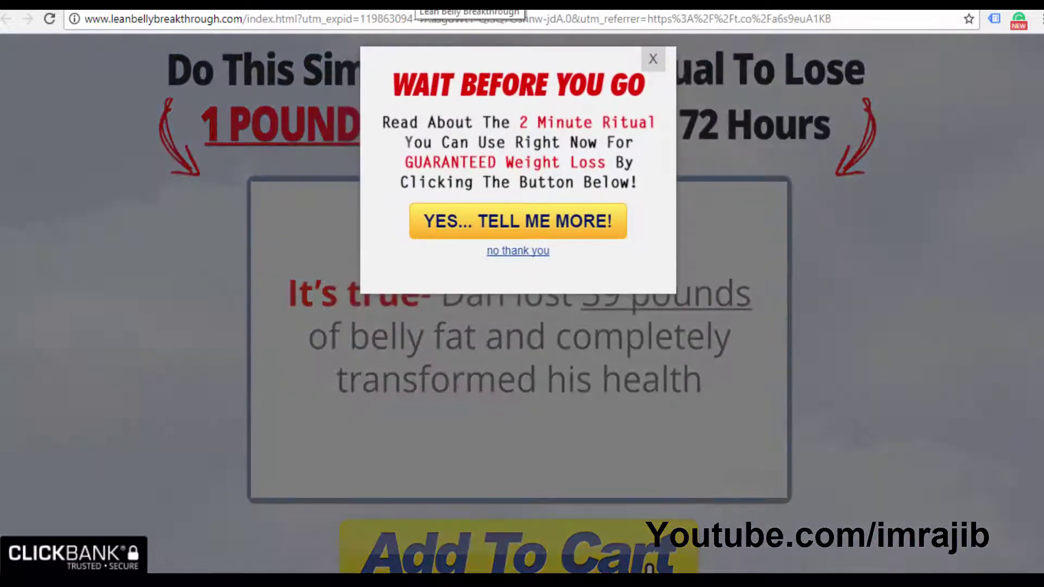
click(429, 4)
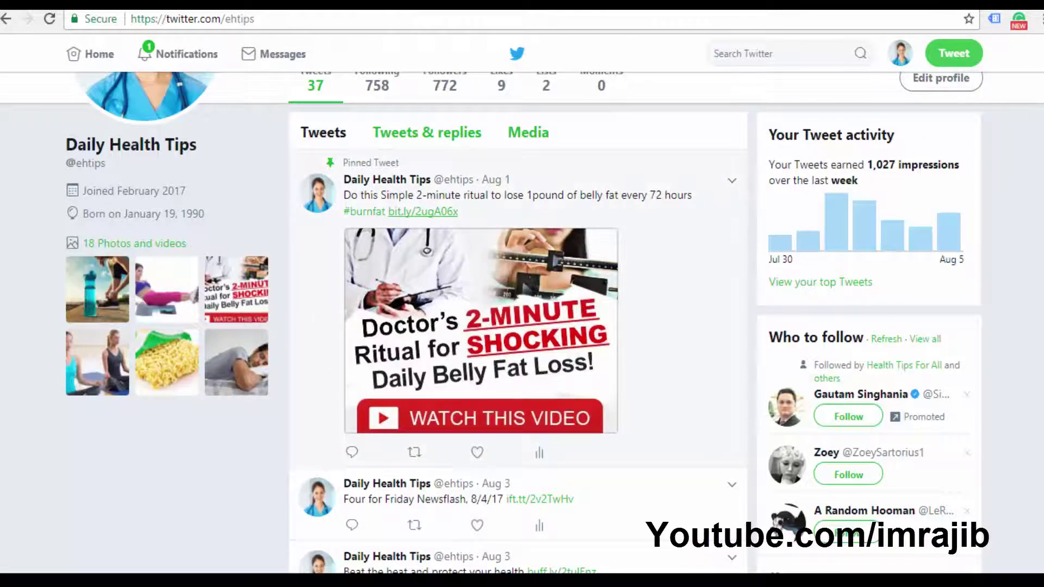
- View the options of the "Four for Friday Newsflash" tweet, and look through the pinned tweet and recent tweets on the profile
scroll(701, 278, down, 4)
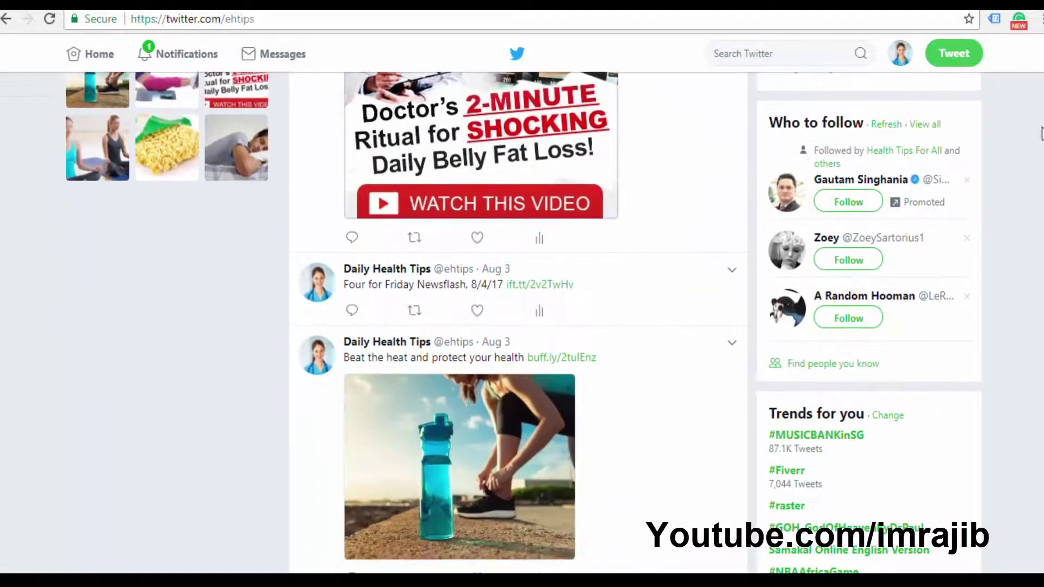
click(732, 272)
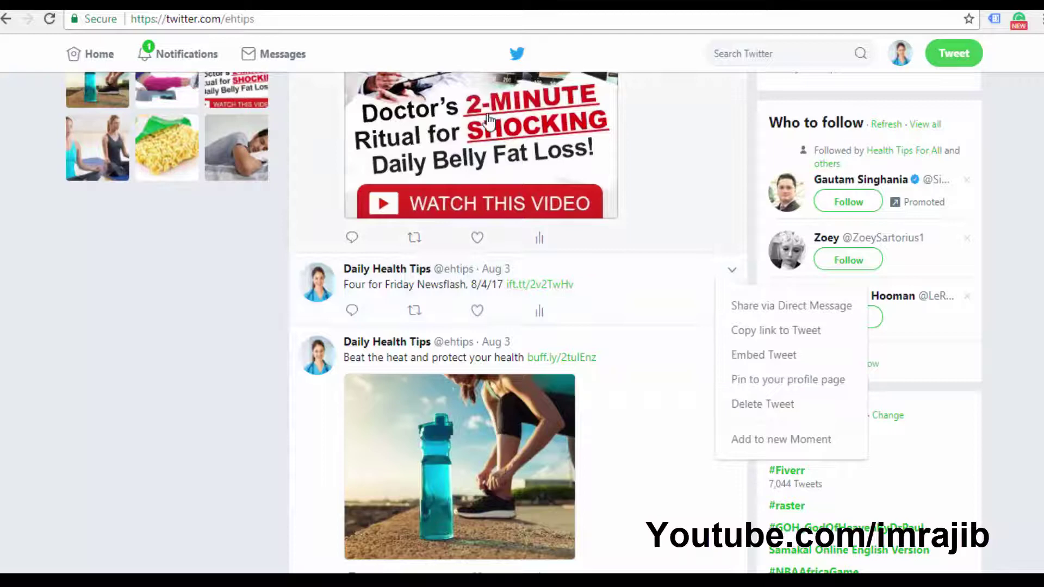
scroll(719, 352, up, 10)
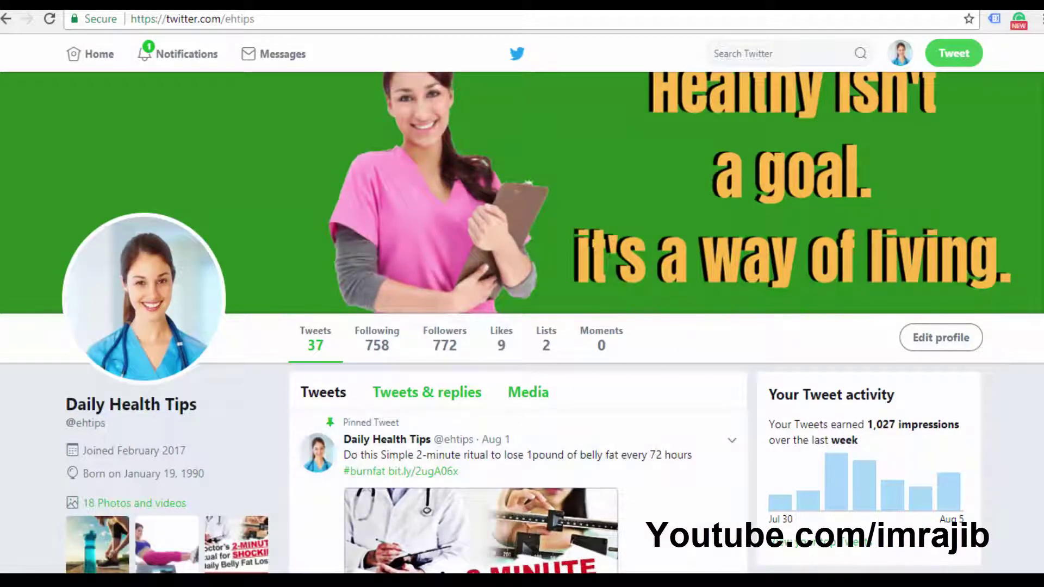
scroll(477, 375, down, 5)
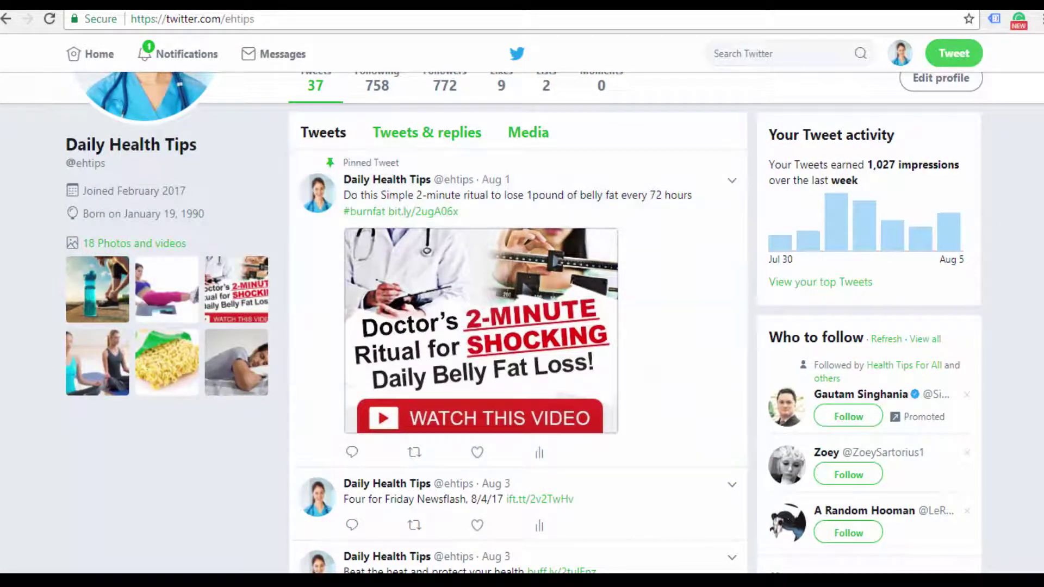
scroll(488, 209, down, 4)
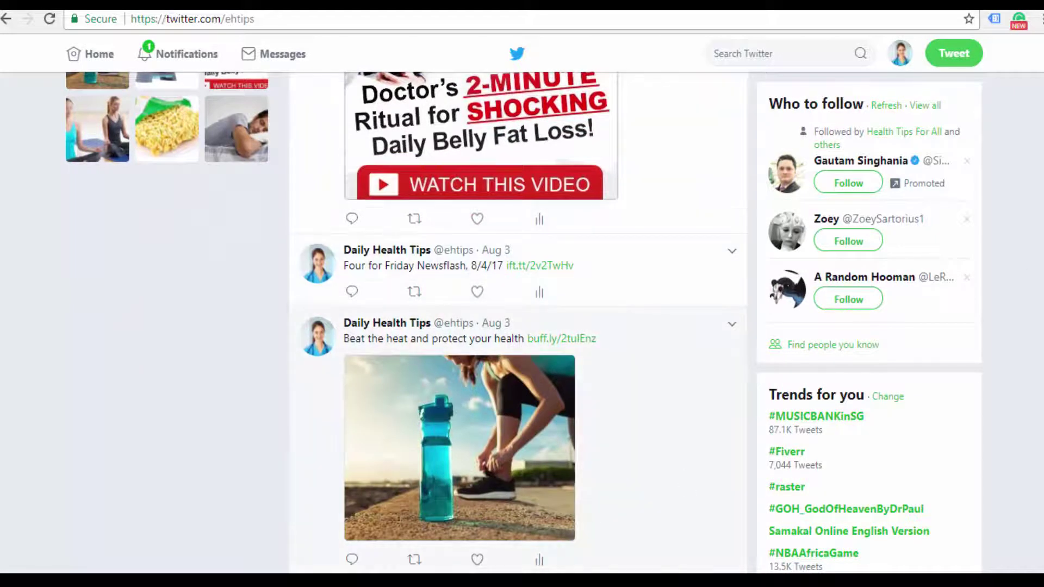
- Switch from the Twitter profile to the Crowdfire website and get started with Crowdfire
scroll(1025, 274, up, 5)
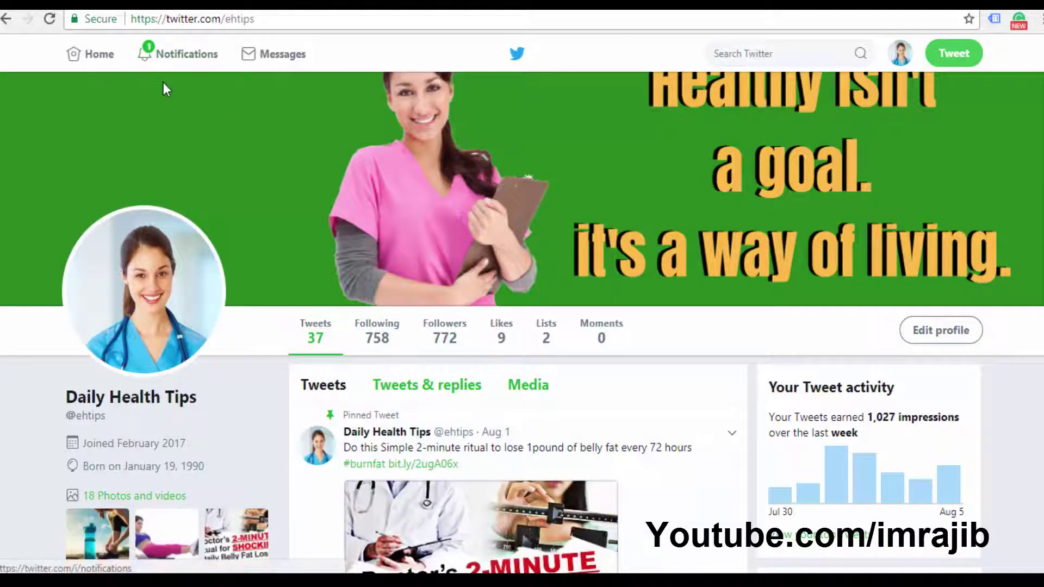
click(114, 9)
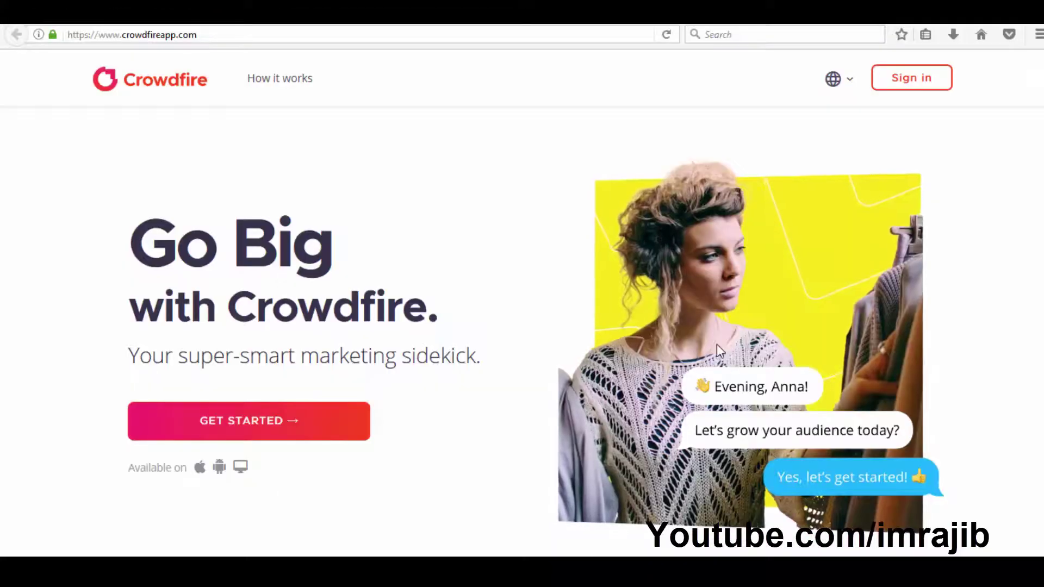
scroll(1016, 99, down, 3)
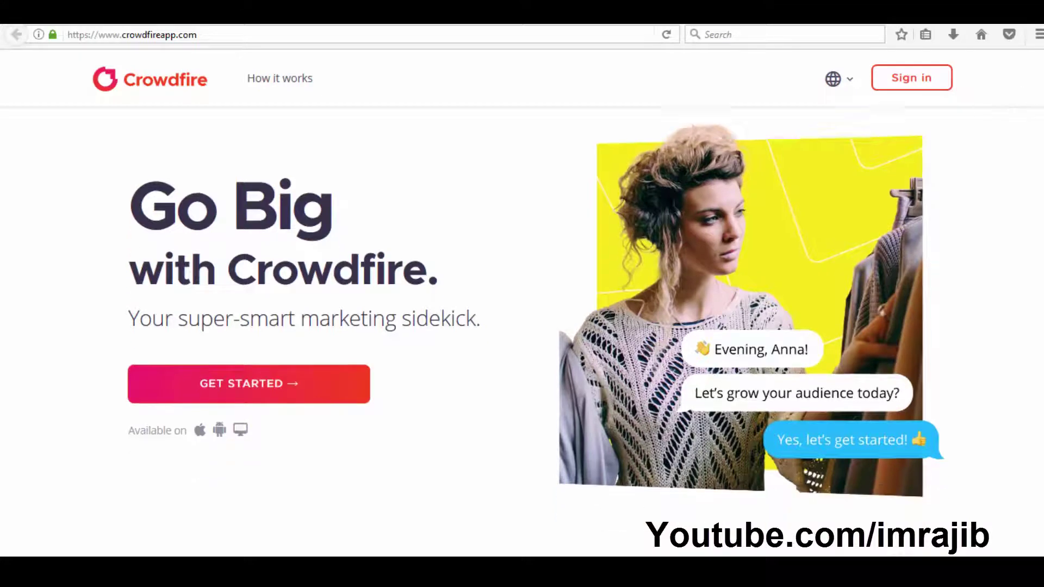
click(278, 341)
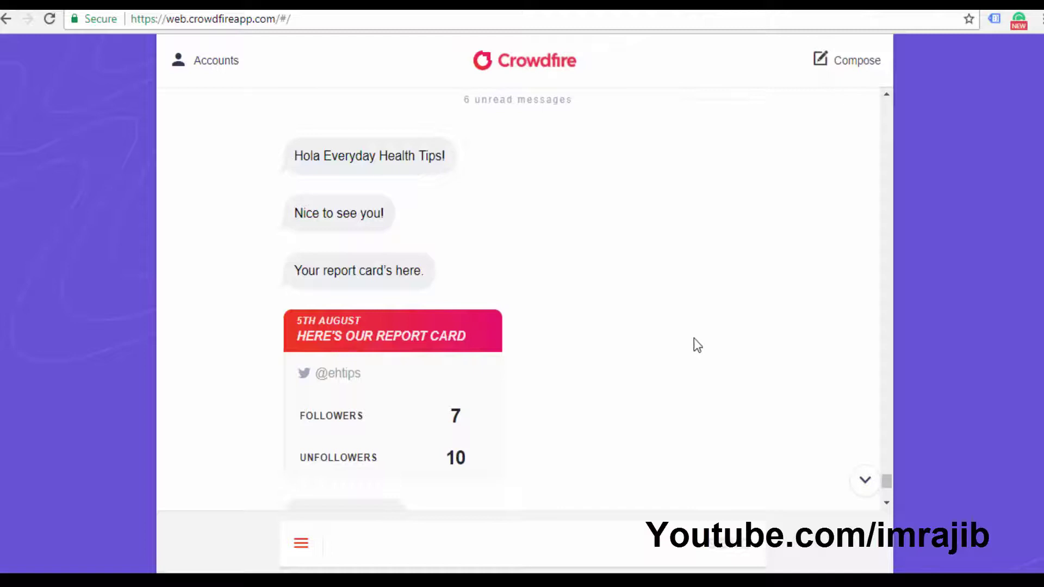
click(301, 544)
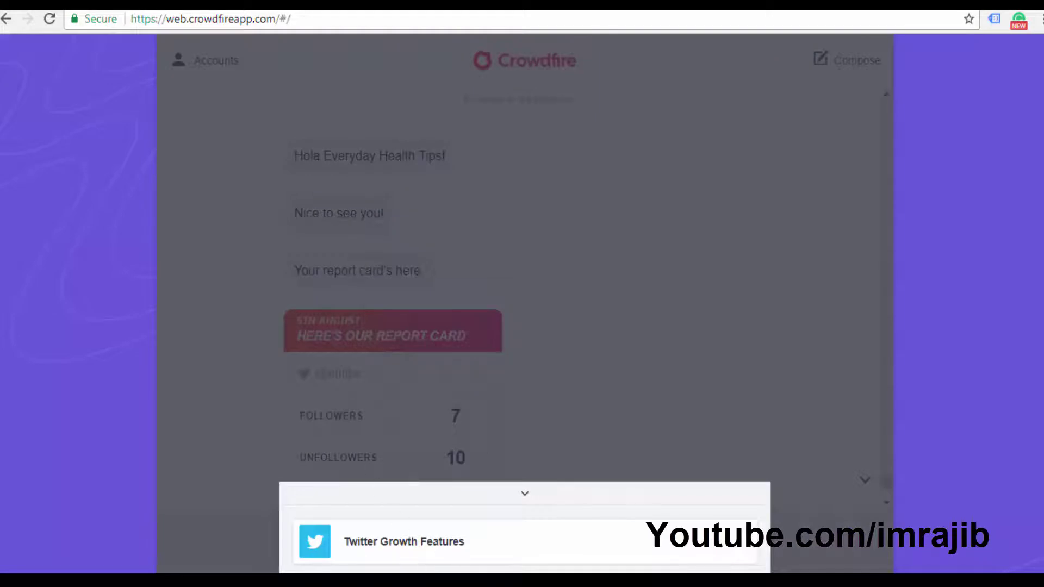
click(405, 549)
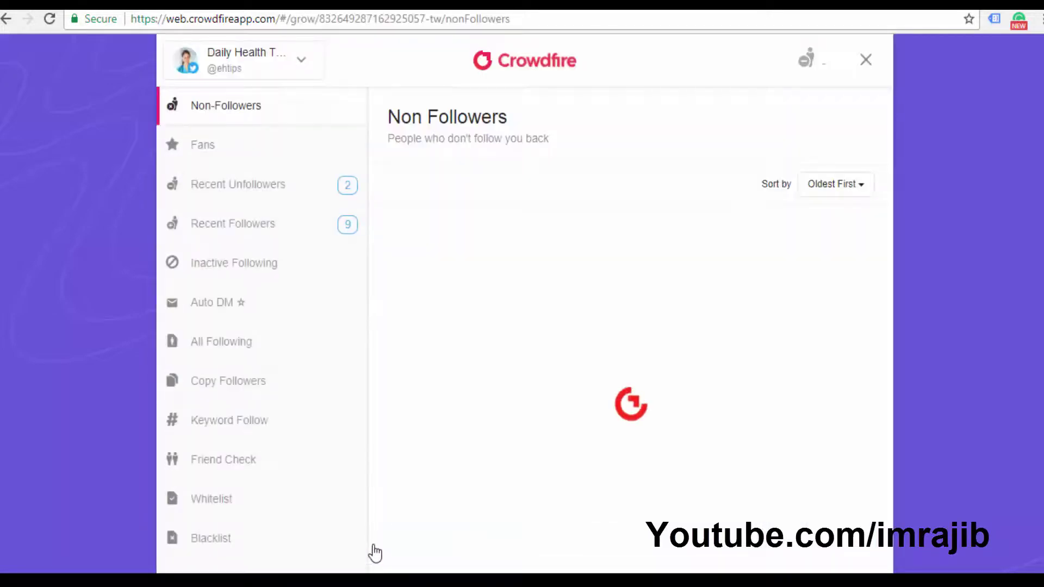
click(227, 313)
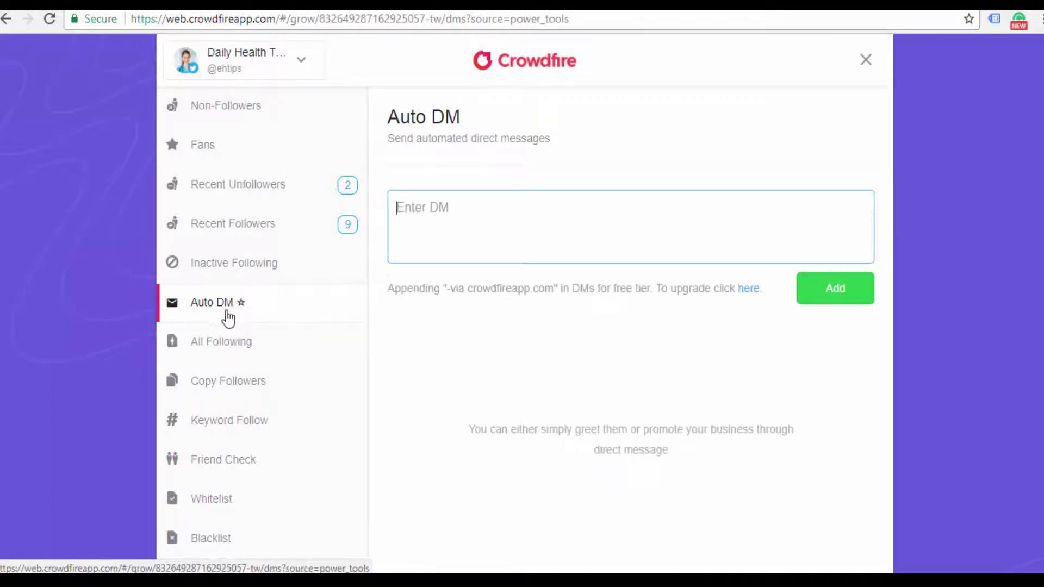
right_click(562, 211)
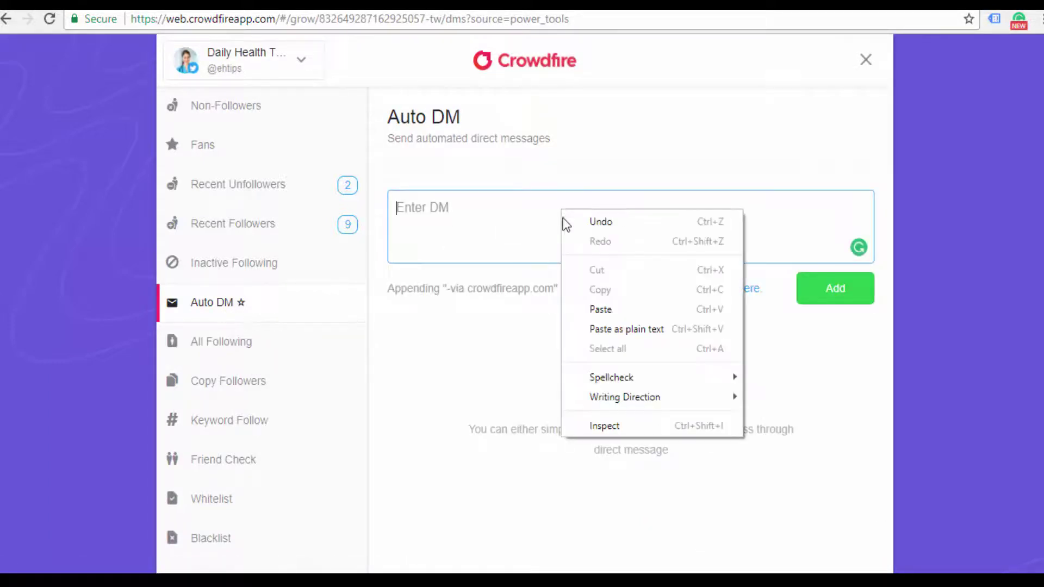
click(600, 308)
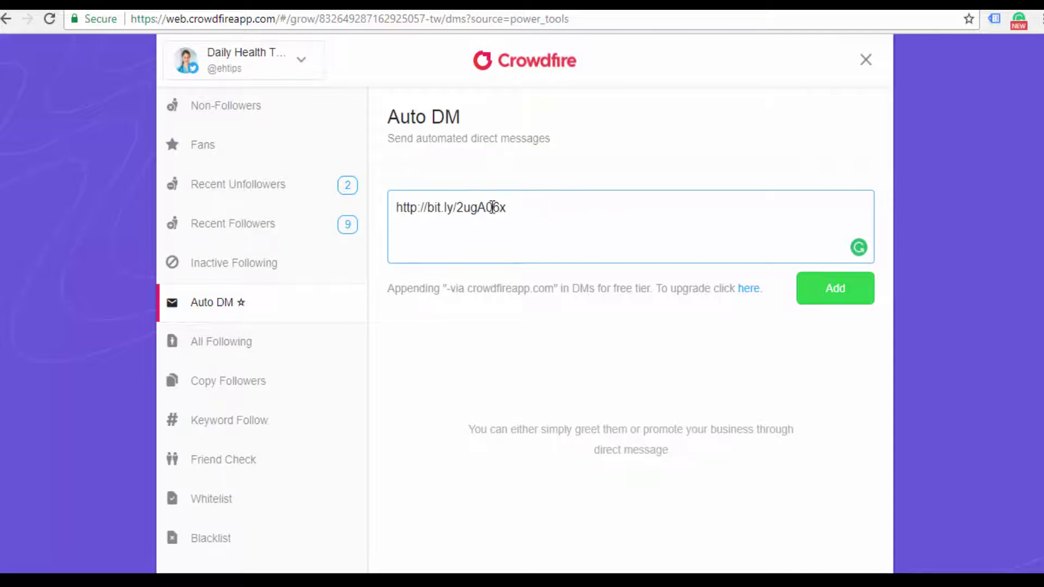
drag(504, 207, 400, 206)
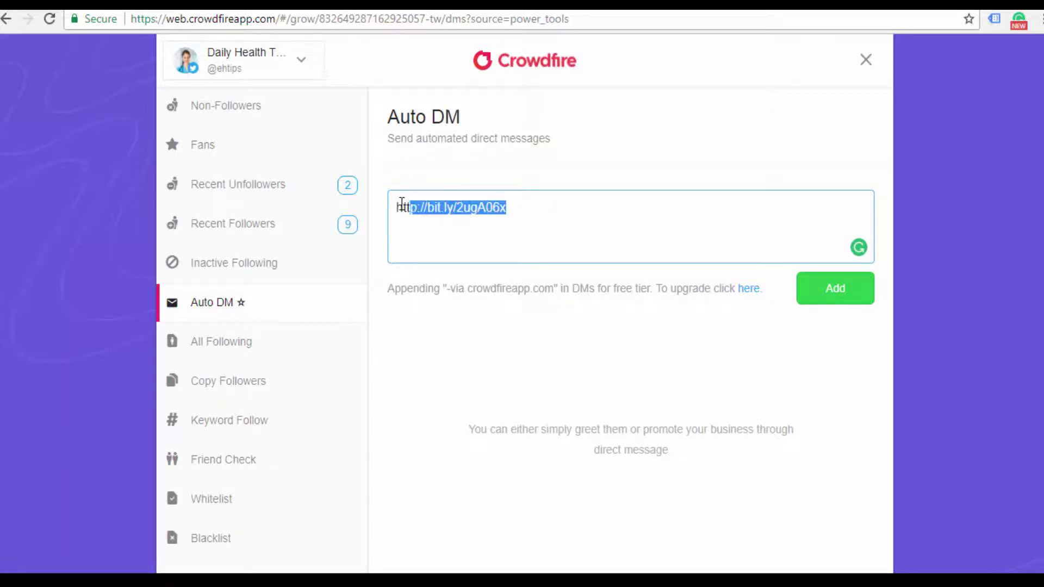
click(513, 207)
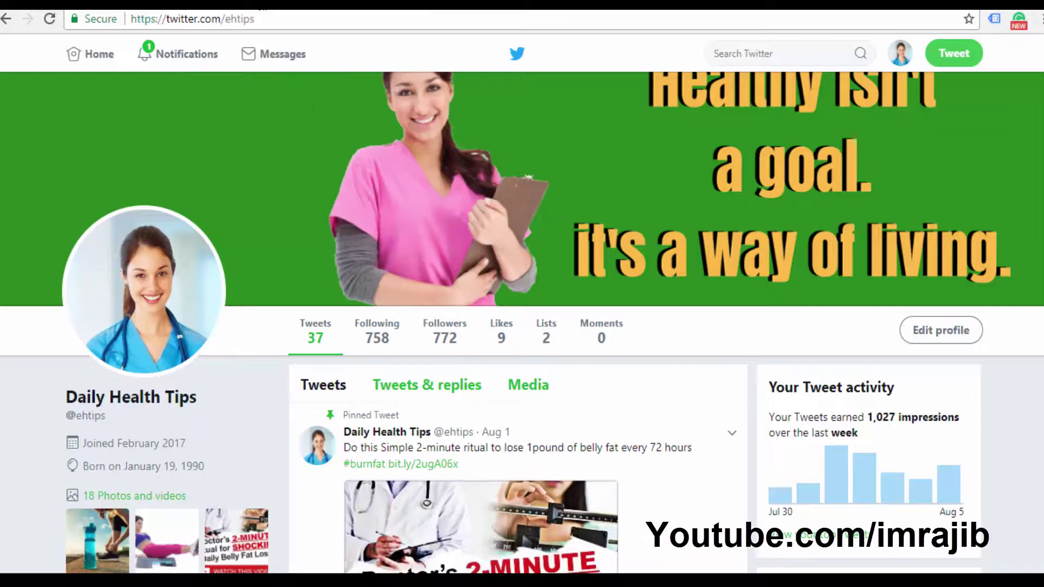
scroll(522, 323, down, 4)
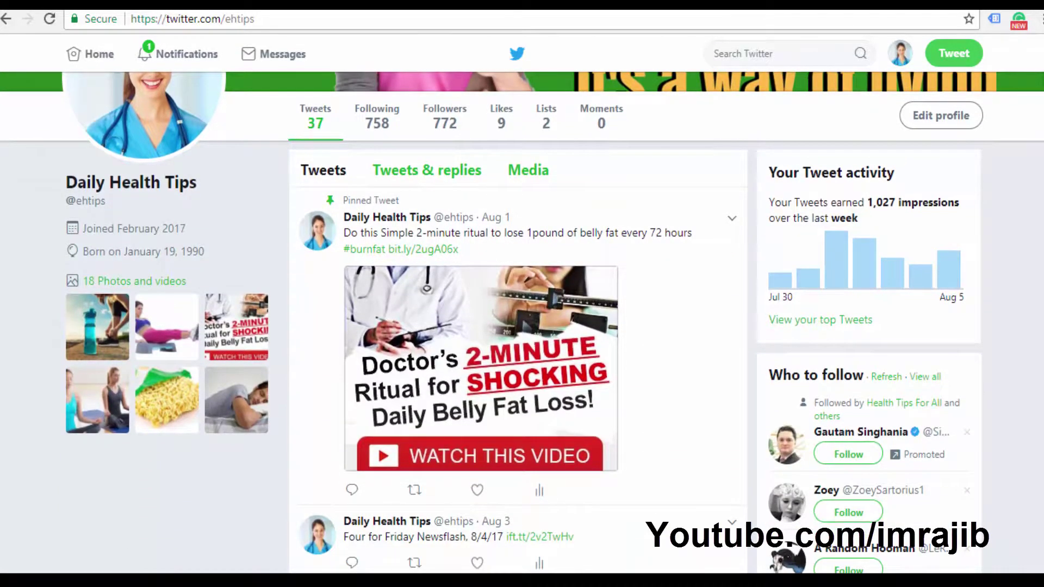
scroll(522, 322, up, 4)
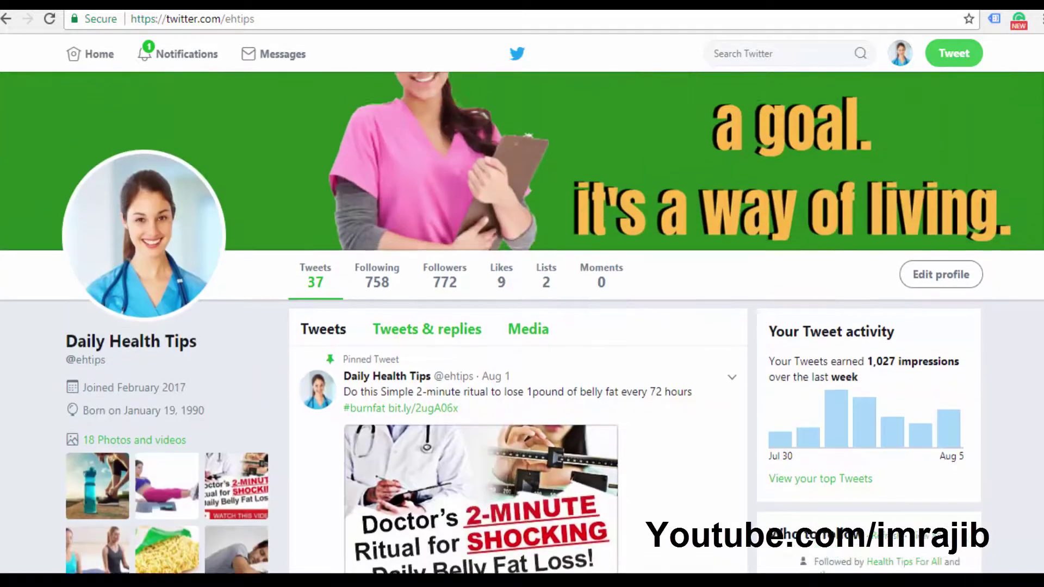
scroll(522, 322, up, 1)
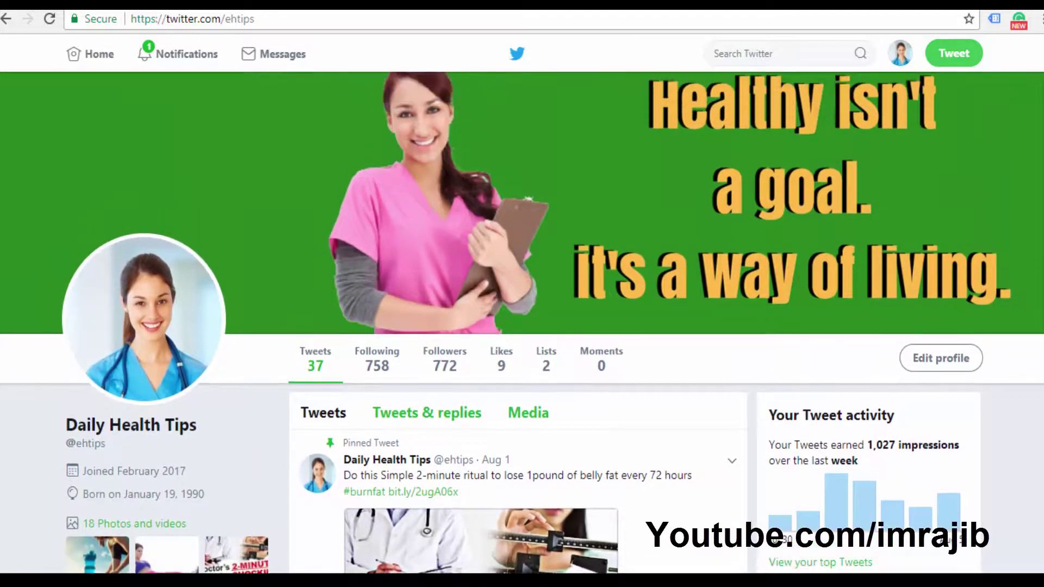